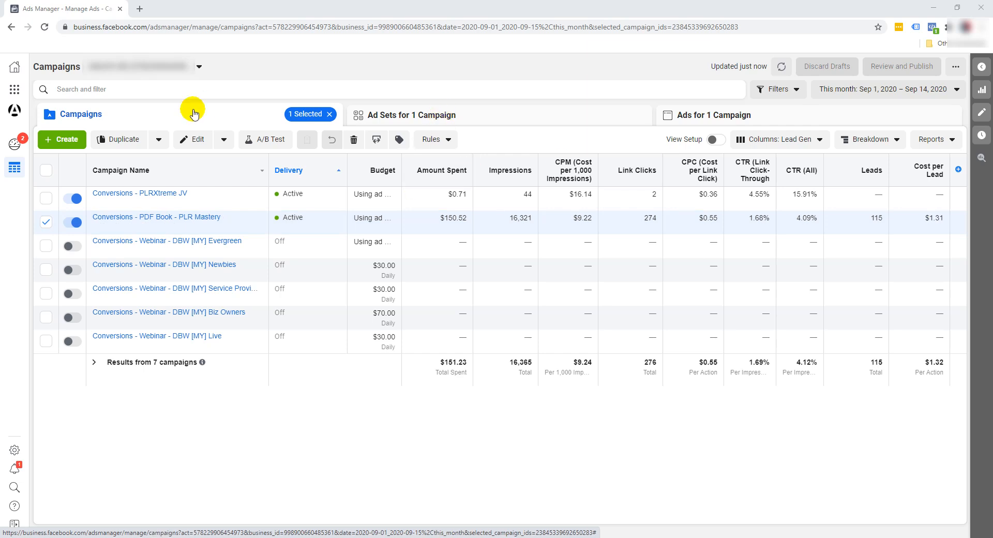
- View the ad sets of the selected PDF Book - PLR Mastery campaign and return to the campaign list
{"action": "left_click", "coordinate": [506, 119]}
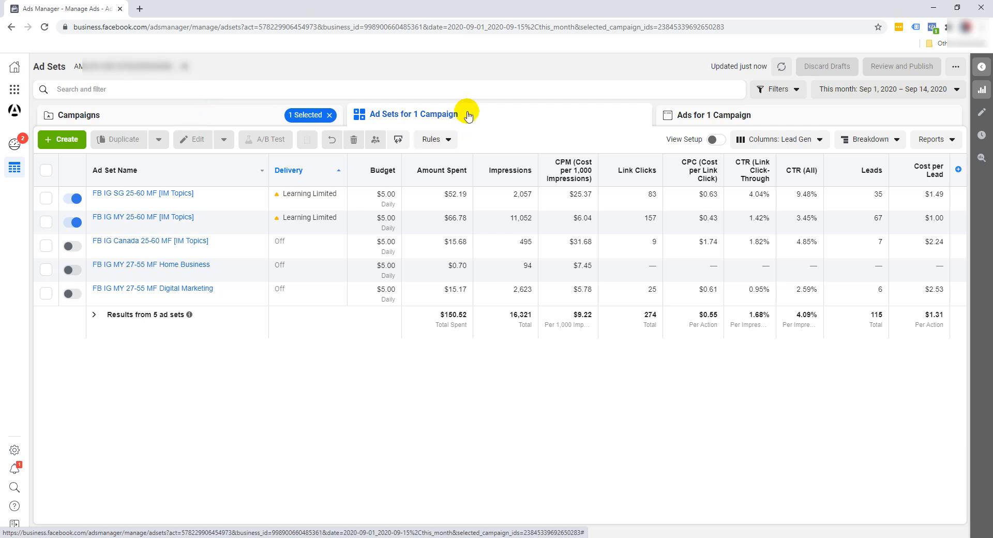
{"action": "left_click", "coordinate": [219, 120]}
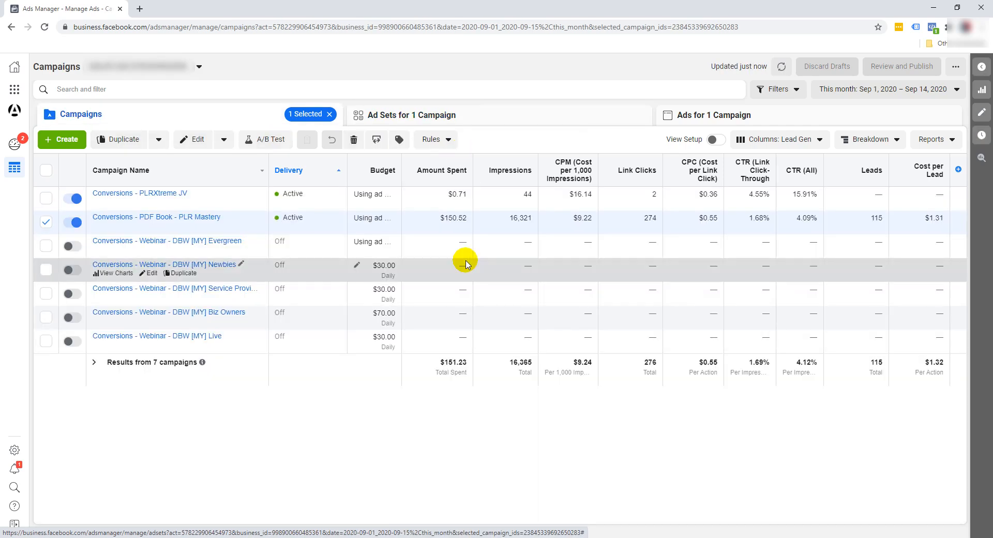
- Break down the campaign results by age and view the age ranges of the PDF Book - PLR Mastery campaign
{"action": "left_click", "coordinate": [880, 146]}
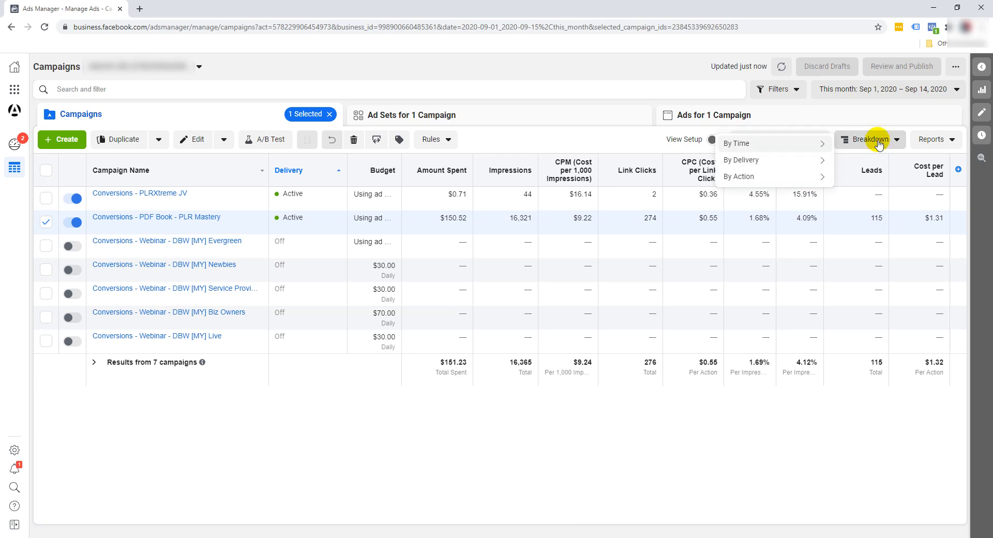
{"action": "mouse_move", "coordinate": [805, 150]}
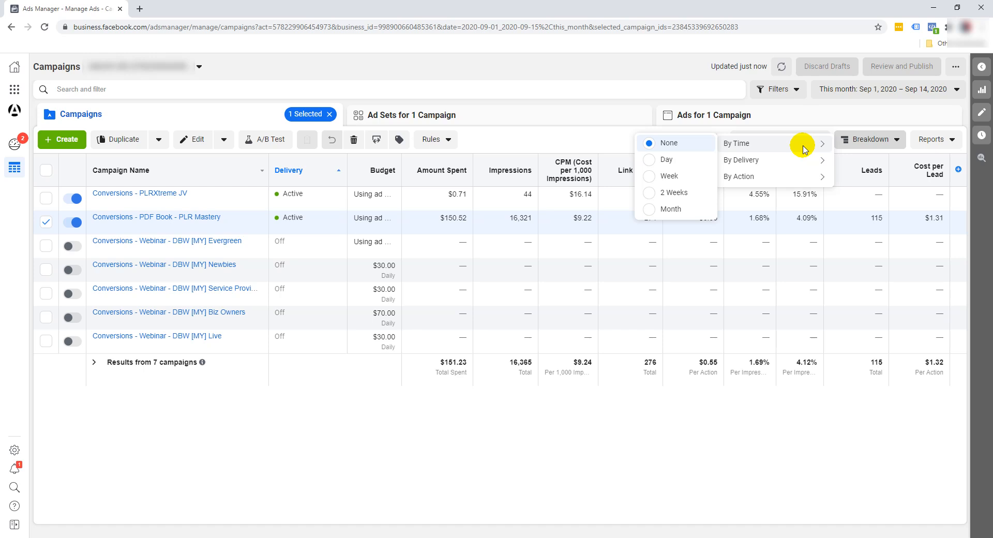
{"action": "mouse_move", "coordinate": [807, 174]}
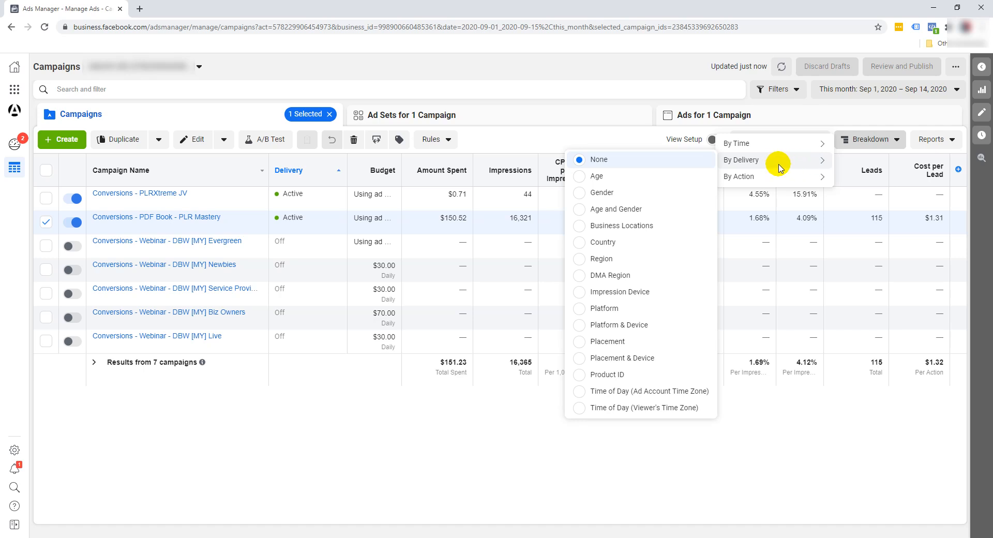
{"action": "left_click", "coordinate": [663, 178]}
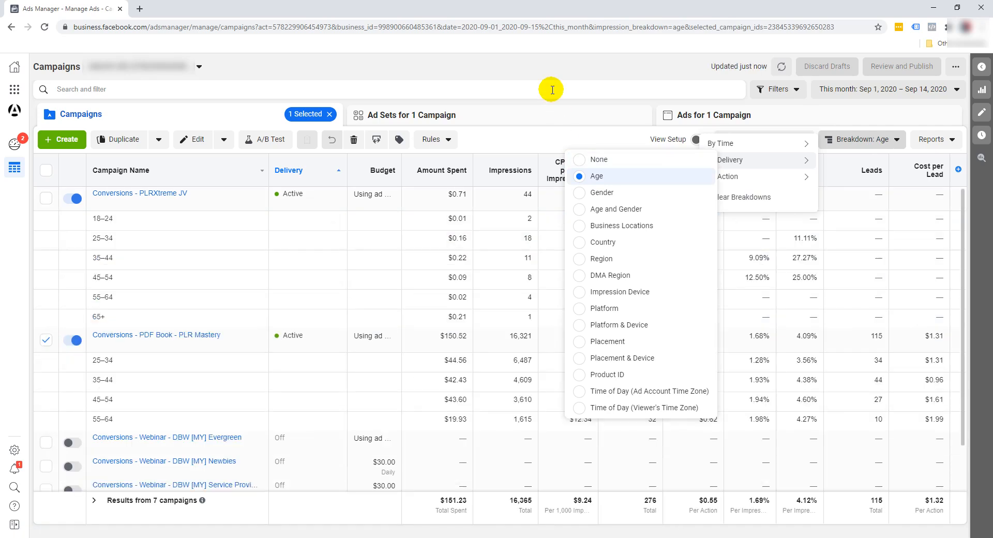
{"action": "scroll", "coordinate": [266, 267], "scroll_direction": "down", "scroll_amount": 1}
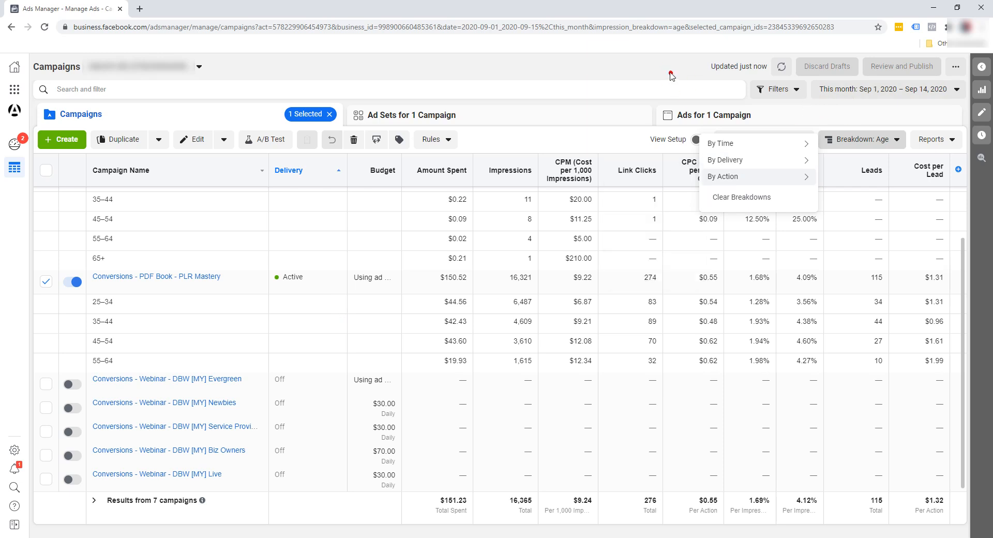
{"action": "left_click", "coordinate": [841, 141]}
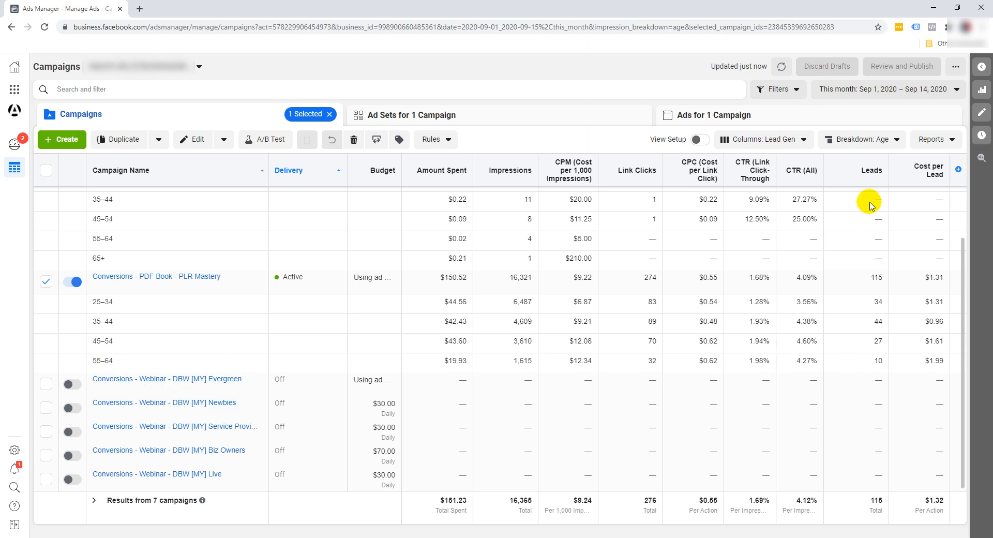
- Change the delivery breakdown of the campaign results to Gender
{"action": "left_click", "coordinate": [871, 140]}
{"action": "mouse_move", "coordinate": [739, 158]}
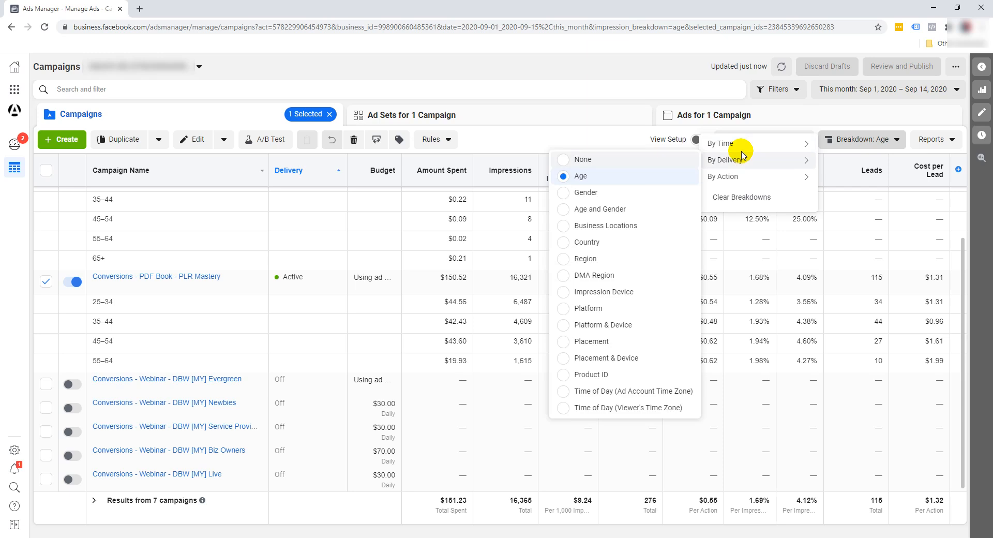
{"action": "left_click", "coordinate": [582, 194]}
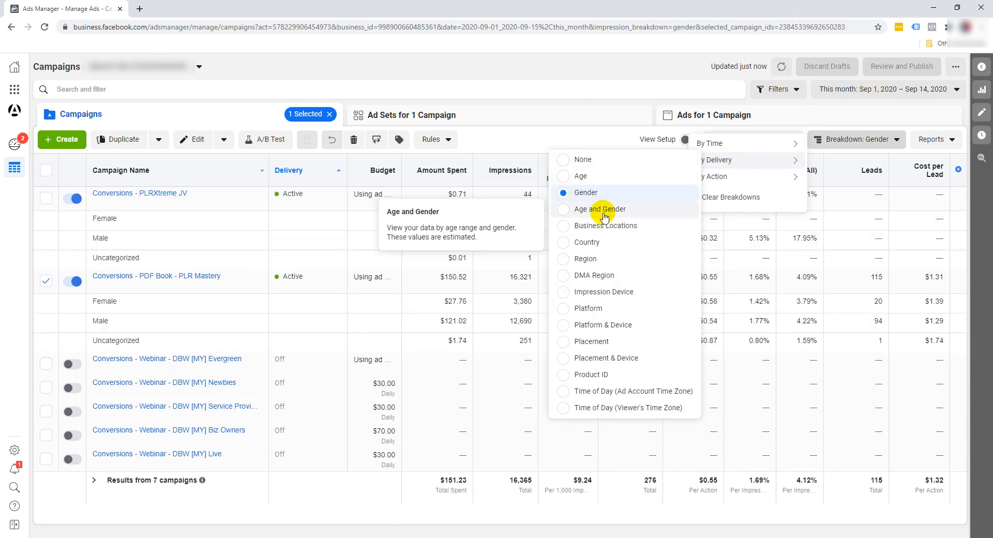
- Break down the results by country and show the breakdown for the selected campaign's ad sets
{"action": "mouse_move", "coordinate": [714, 177]}
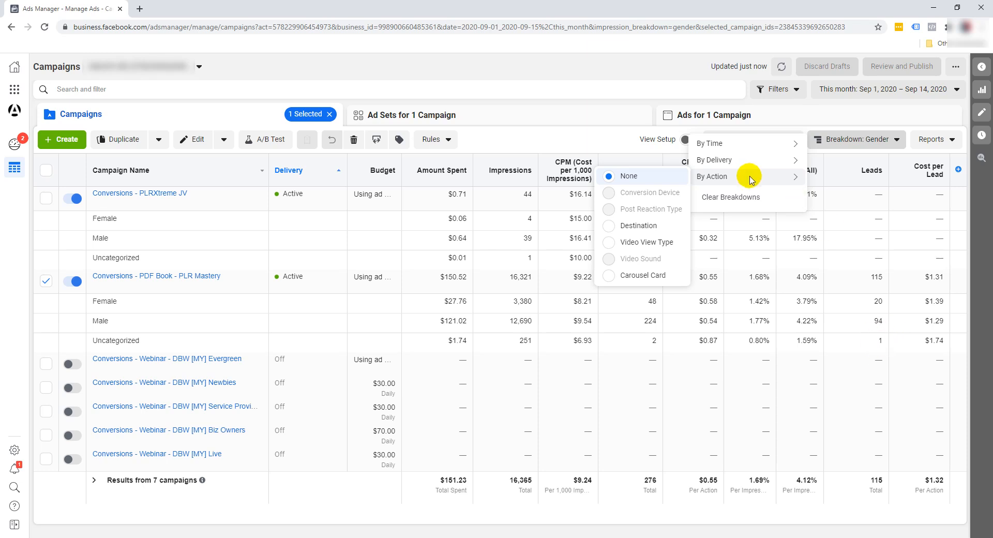
{"action": "mouse_move", "coordinate": [748, 163]}
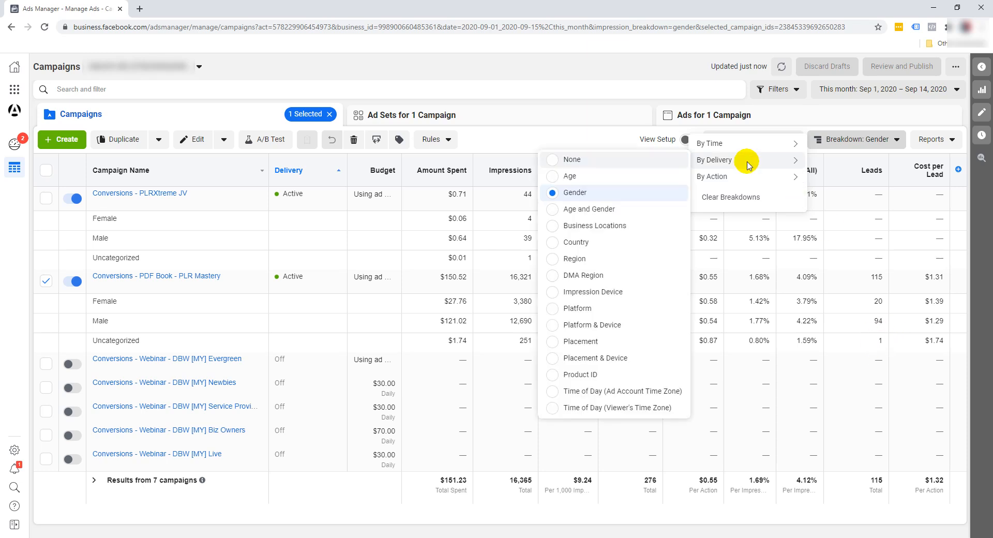
{"action": "left_click", "coordinate": [598, 242]}
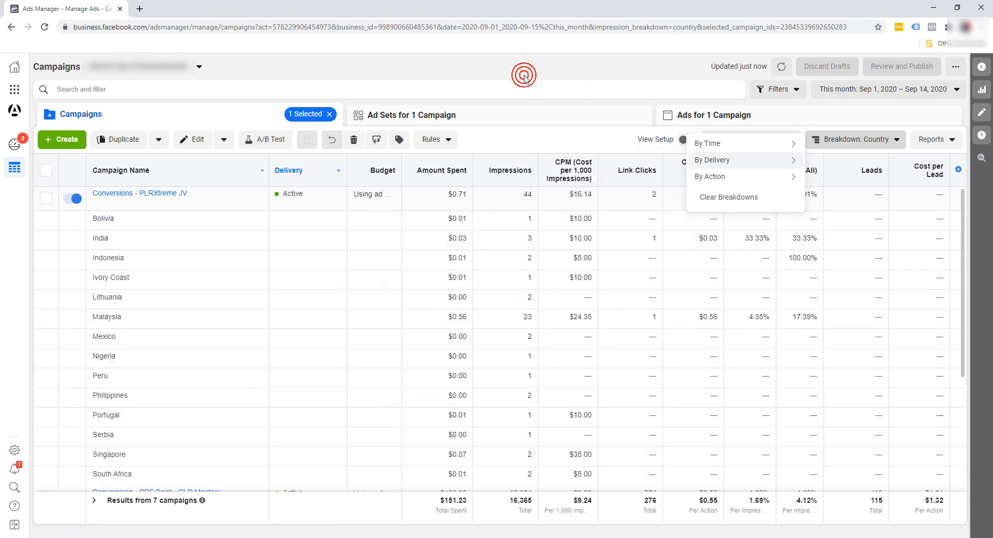
{"action": "left_click", "coordinate": [436, 114]}
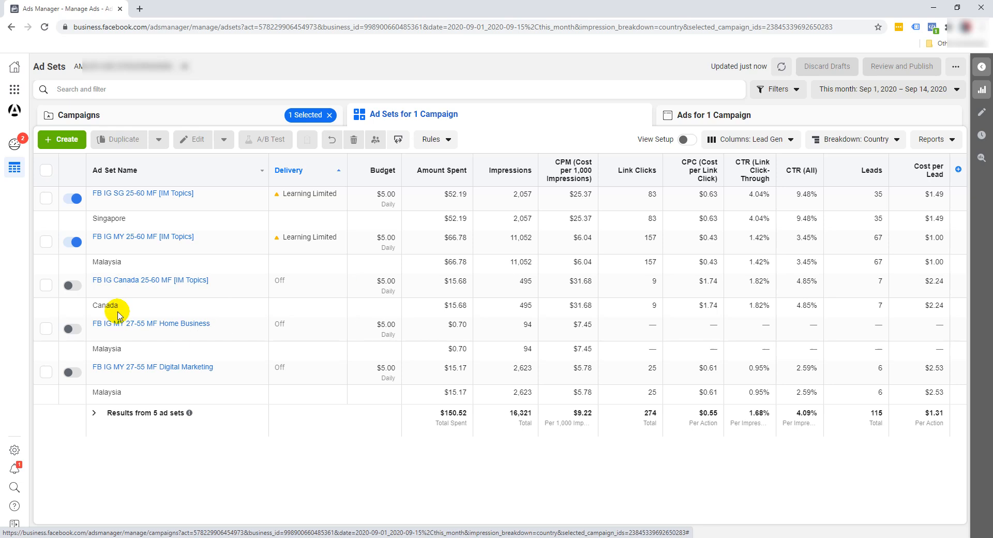
- Change the delivery breakdown of the ad sets to Region
{"action": "left_click", "coordinate": [827, 137]}
{"action": "mouse_move", "coordinate": [745, 166]}
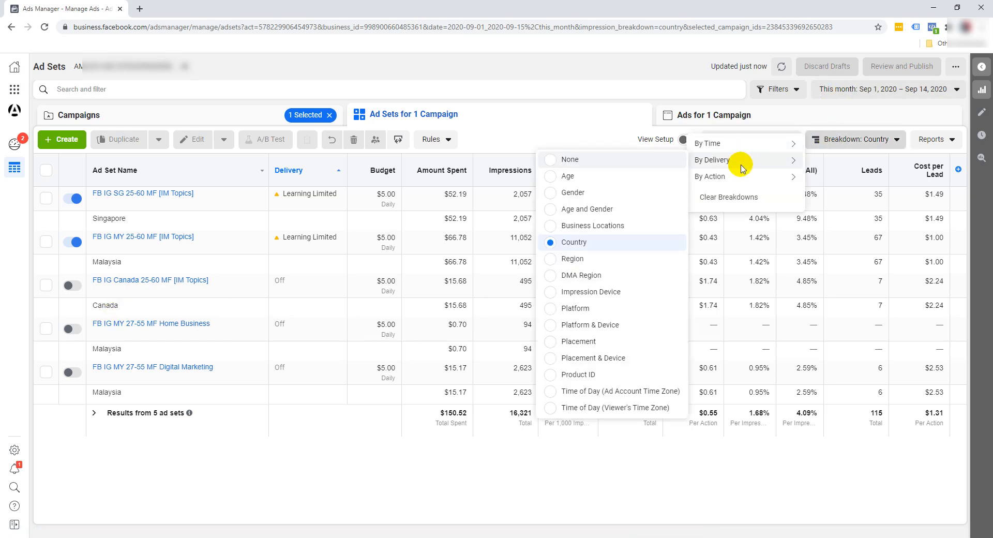
{"action": "left_click", "coordinate": [595, 260]}
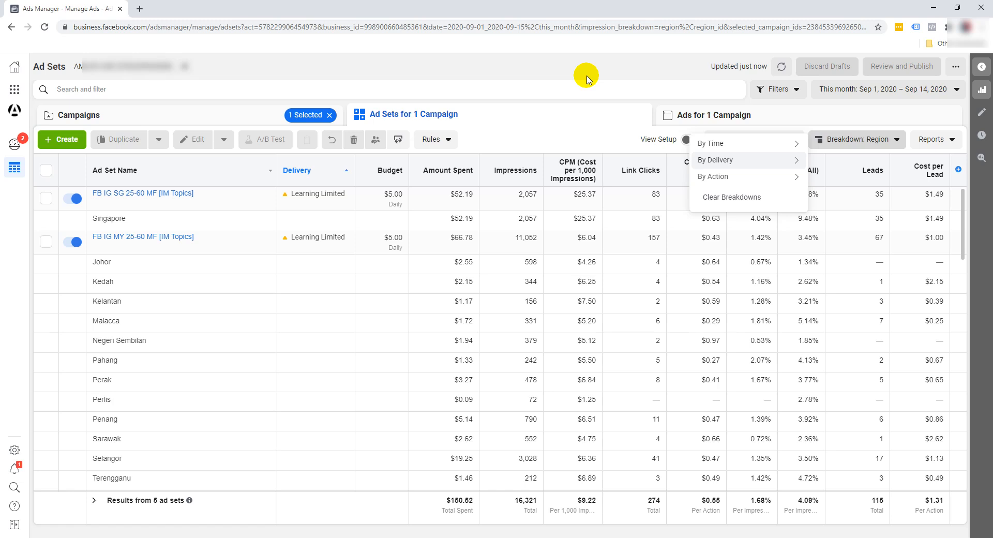
{"action": "left_click", "coordinate": [565, 68]}
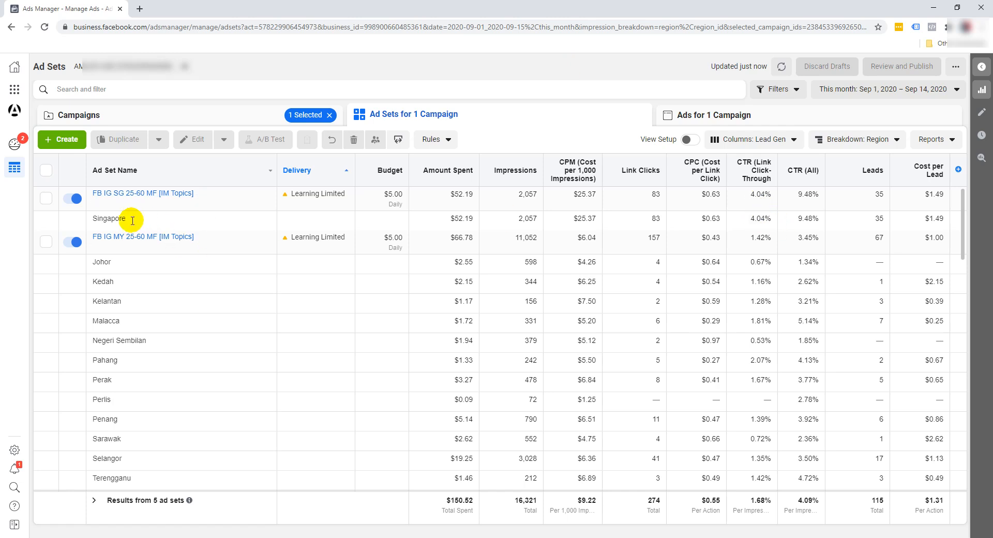
- Examine the leads and cost per lead for each region within the Malaysian and Canadian ad sets
{"action": "mouse_move", "coordinate": [199, 254]}
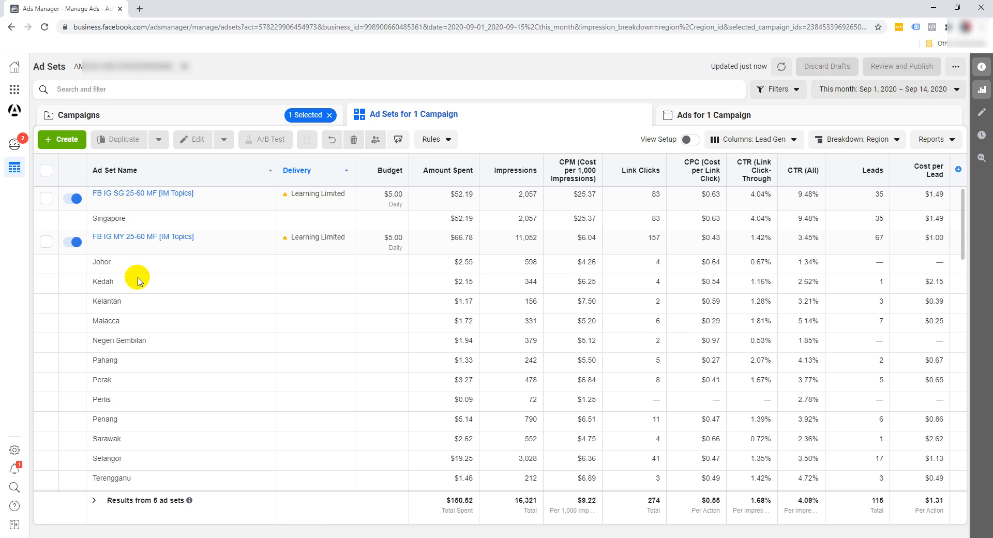
{"action": "scroll", "coordinate": [168, 292], "scroll_direction": "down", "scroll_amount": 1}
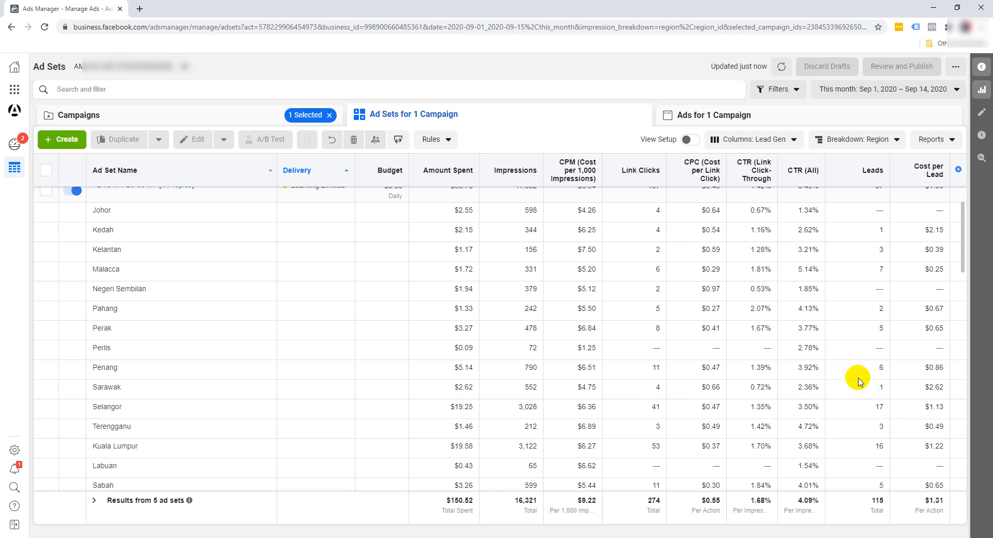
{"action": "scroll", "coordinate": [858, 382], "scroll_direction": "down", "scroll_amount": 2}
{"action": "scroll", "coordinate": [858, 379], "scroll_direction": "down", "scroll_amount": 1}
{"action": "scroll", "coordinate": [857, 378], "scroll_direction": "down", "scroll_amount": 3}
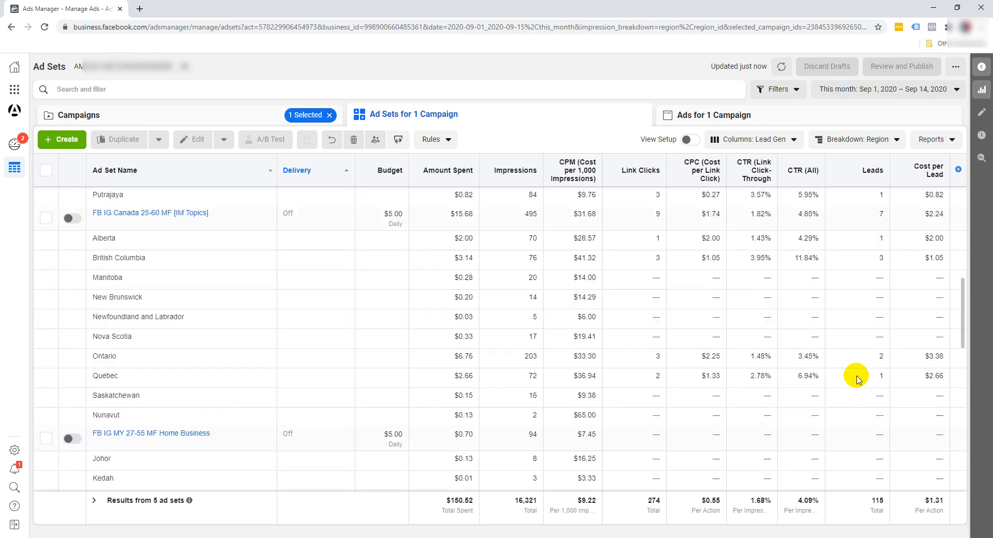
{"action": "scroll", "coordinate": [816, 288], "scroll_direction": "up", "scroll_amount": 1}
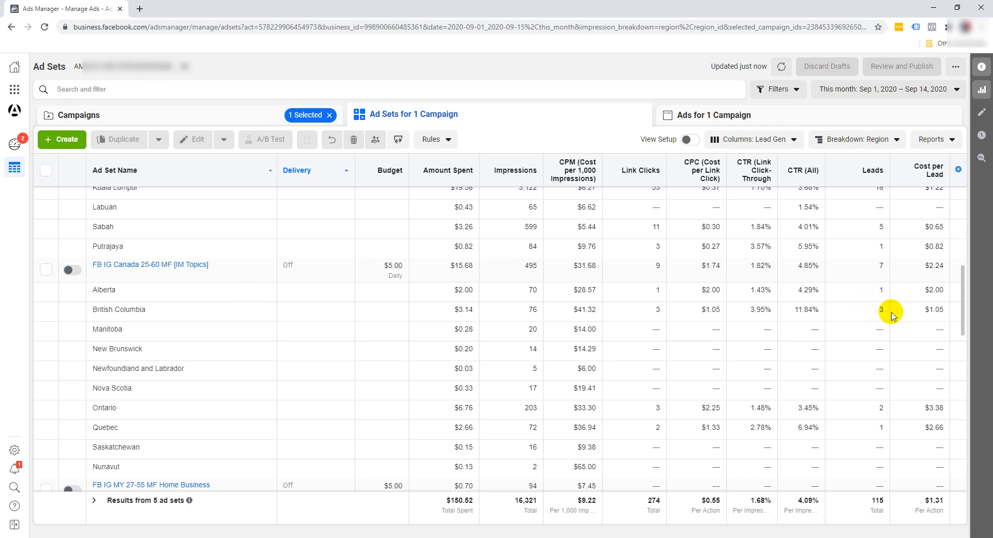
{"action": "scroll", "coordinate": [866, 393], "scroll_direction": "up", "scroll_amount": 6}
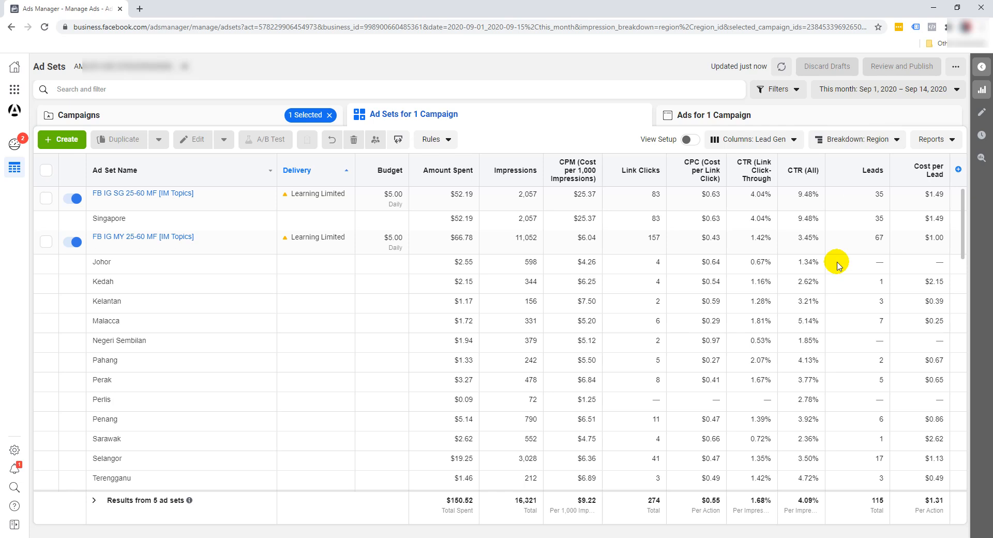
- Break down the ad sets by platform and view the same breakdown at campaign level
{"action": "left_click", "coordinate": [843, 143]}
{"action": "mouse_move", "coordinate": [753, 168]}
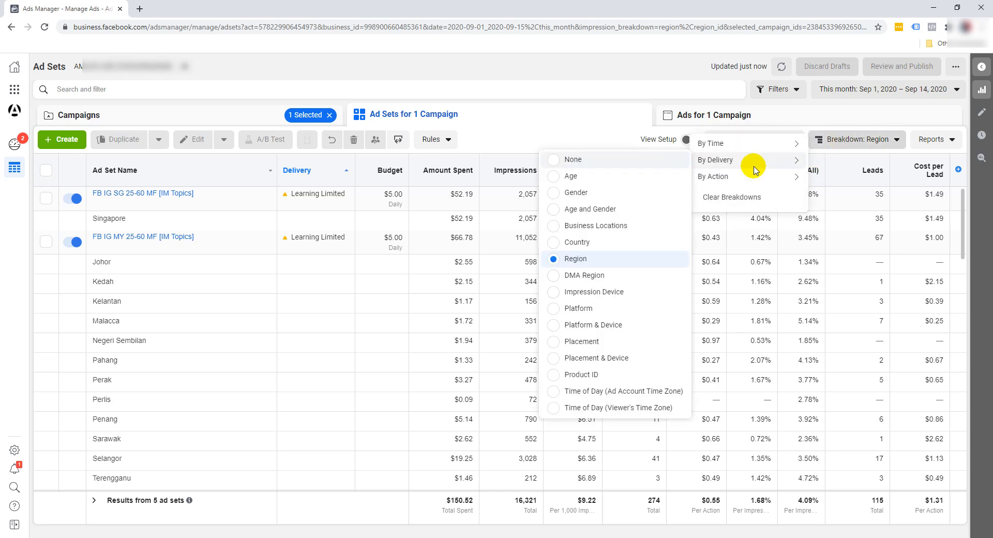
{"action": "left_click", "coordinate": [598, 316]}
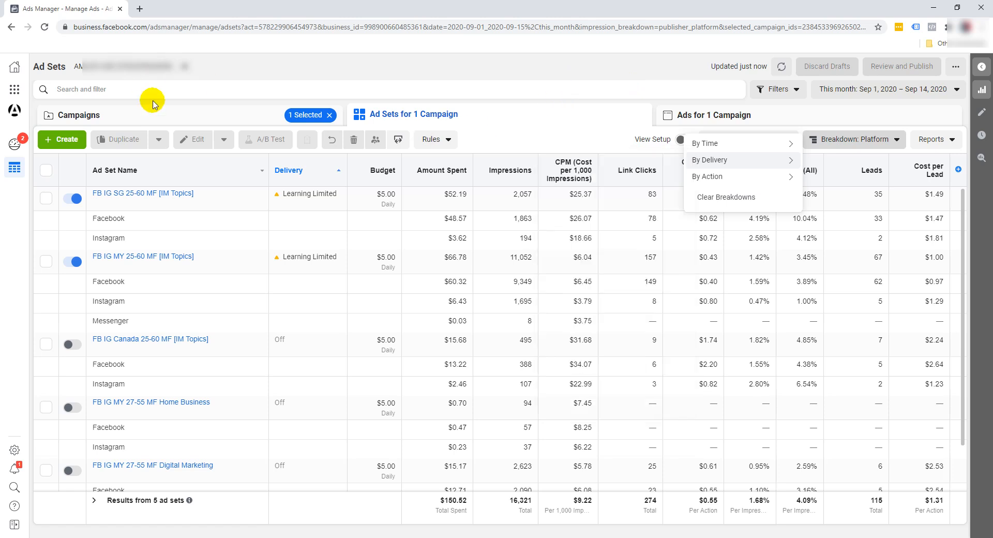
{"action": "left_click", "coordinate": [221, 123]}
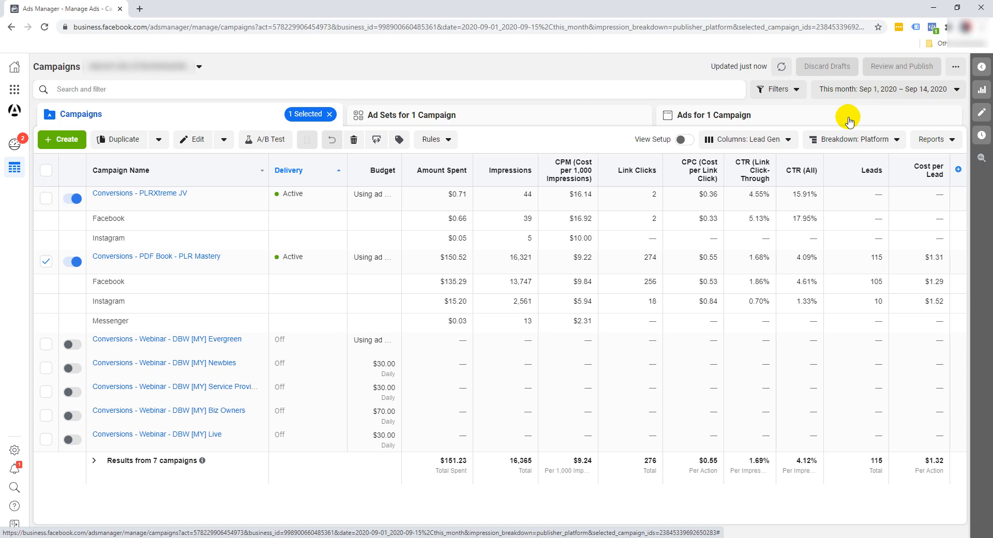
- Change the delivery breakdown of the campaigns to Impression Device
{"action": "left_click", "coordinate": [859, 139]}
{"action": "mouse_move", "coordinate": [723, 160]}
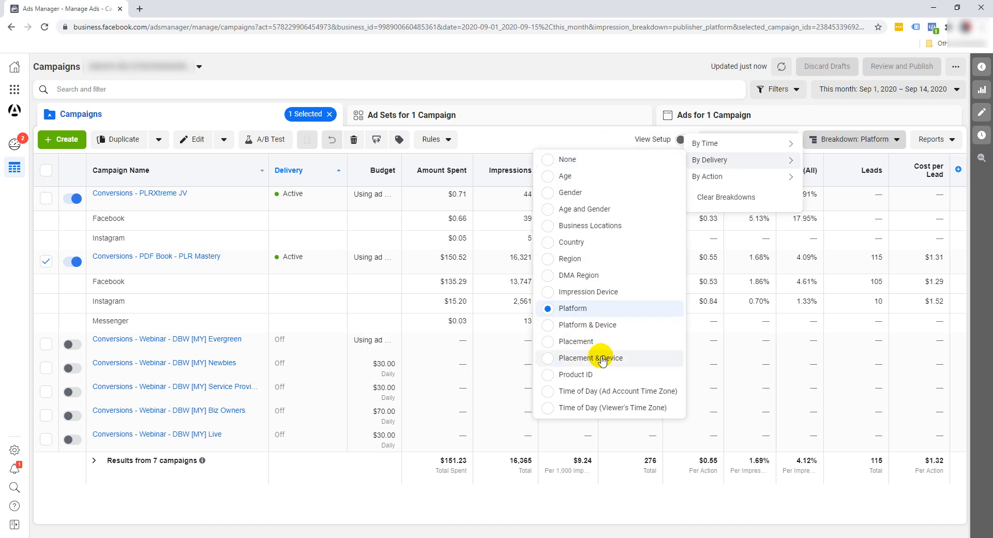
{"action": "left_click", "coordinate": [599, 296]}
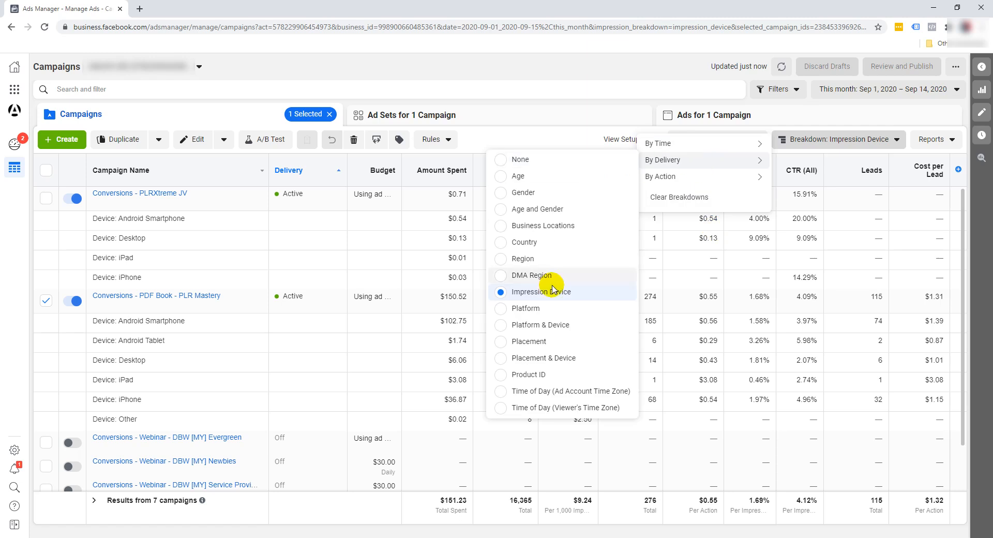
- Break down the campaign results by Time of Day (Viewer's Time Zone)
{"action": "left_click", "coordinate": [592, 407]}
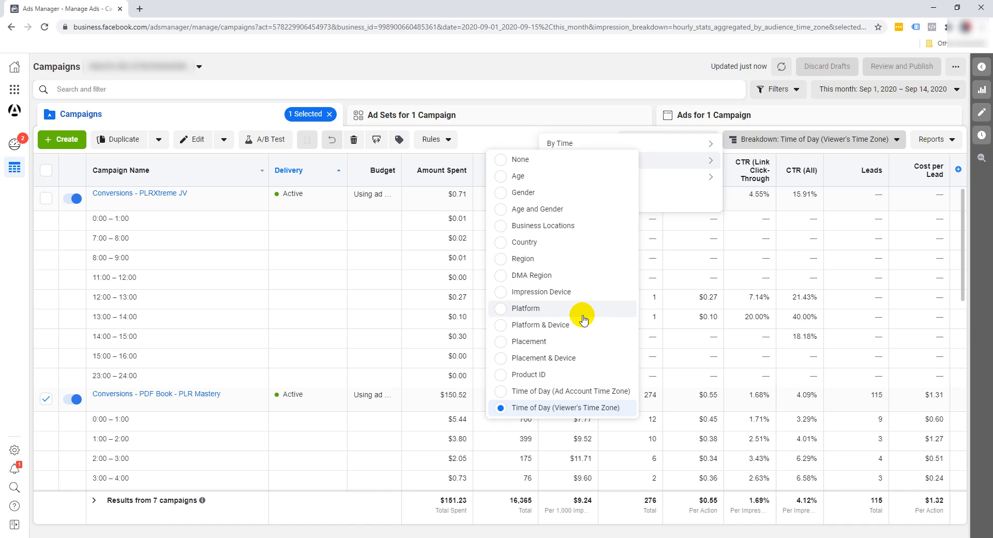
{"action": "scroll", "coordinate": [756, 390], "scroll_direction": "down", "scroll_amount": 1}
{"action": "left_click", "coordinate": [810, 115]}
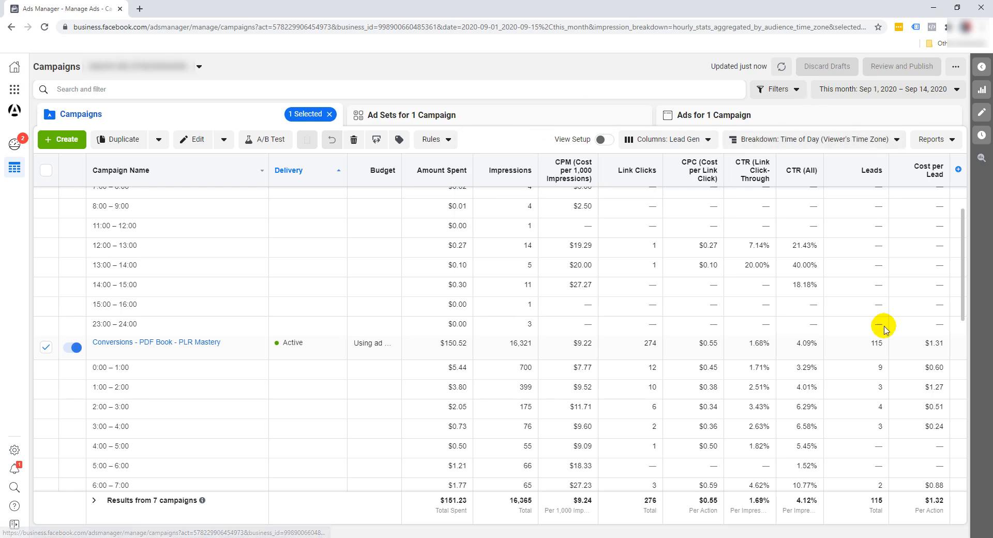
- Examine the hourly leads and cost per lead of the PDF Book - PLR Mastery campaign across the whole day
{"action": "scroll", "coordinate": [861, 391], "scroll_direction": "down", "scroll_amount": 1}
{"action": "scroll", "coordinate": [861, 391], "scroll_direction": "down", "scroll_amount": 3}
{"action": "scroll", "coordinate": [862, 383], "scroll_direction": "down", "scroll_amount": 3}
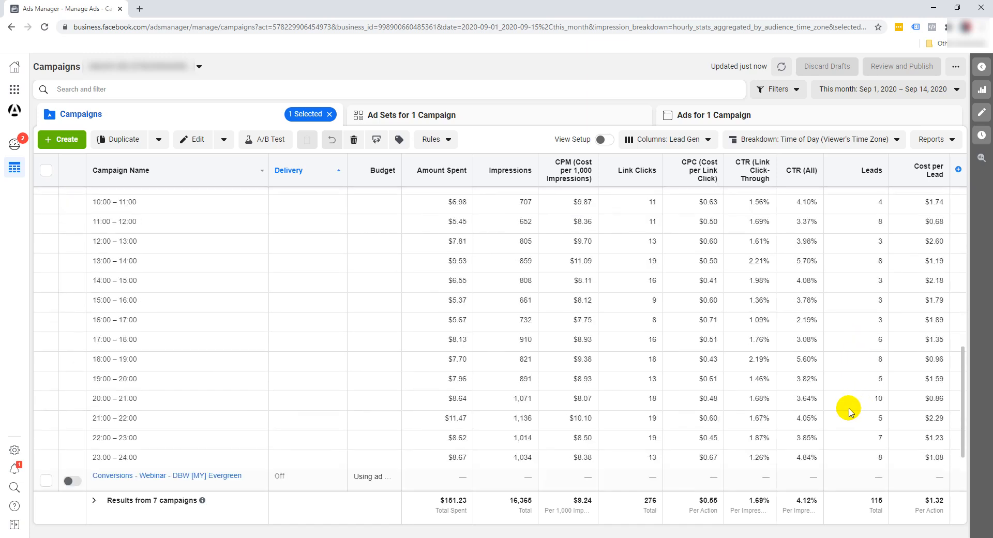
{"action": "scroll", "coordinate": [857, 398], "scroll_direction": "up", "scroll_amount": 5}
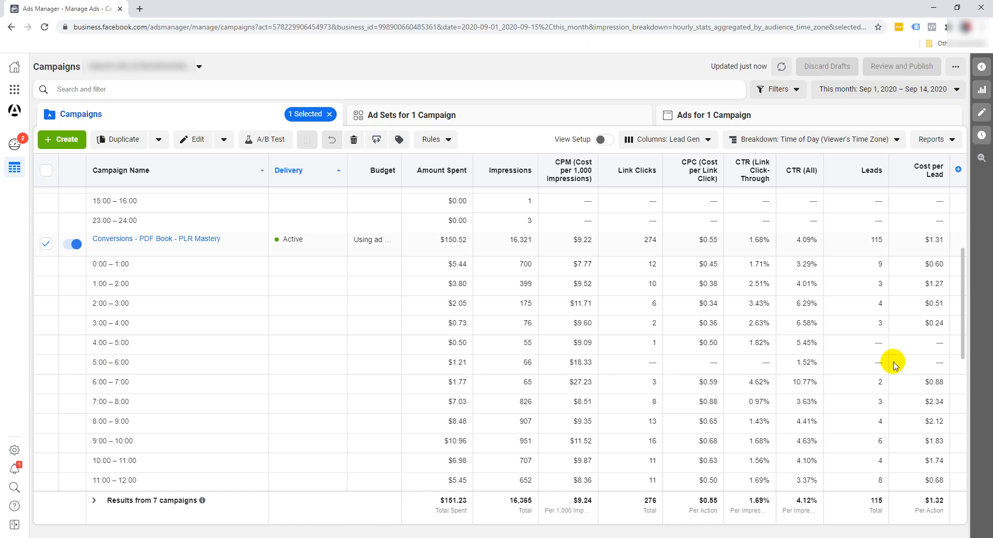
{"action": "scroll", "coordinate": [895, 361], "scroll_direction": "down", "scroll_amount": 4}
{"action": "scroll", "coordinate": [877, 368], "scroll_direction": "down", "scroll_amount": 3}
{"action": "scroll", "coordinate": [874, 365], "scroll_direction": "up", "scroll_amount": 3}
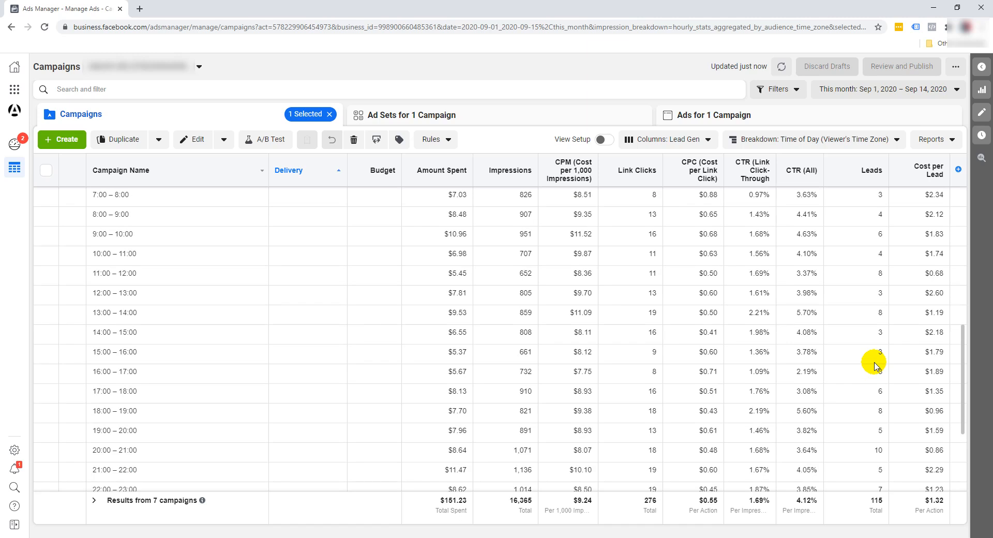
{"action": "scroll", "coordinate": [874, 365], "scroll_direction": "up", "scroll_amount": 4}
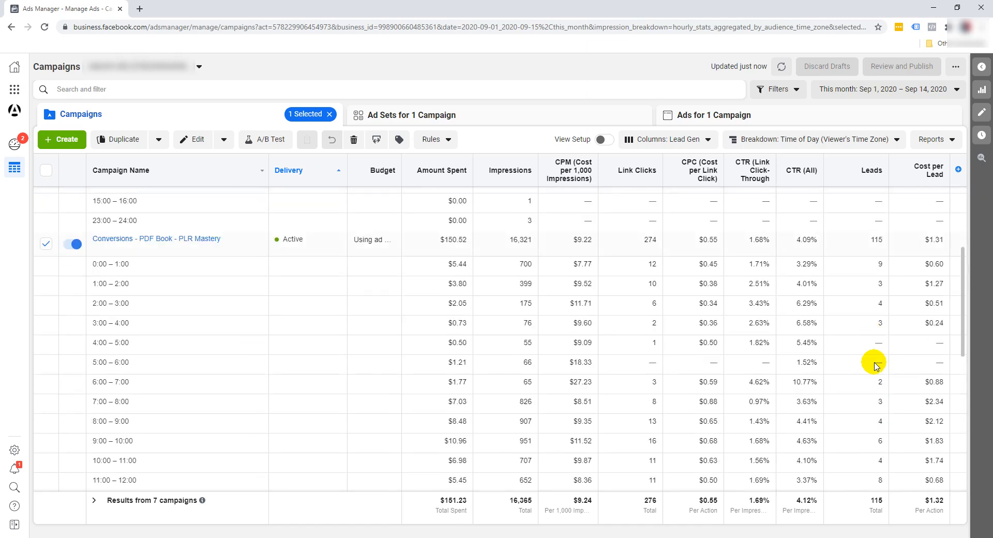
{"action": "scroll", "coordinate": [874, 365], "scroll_direction": "up", "scroll_amount": 2}
- Add a daily time breakdown to the campaigns' Time of Day breakdown and view the PDF Book - PLR Mastery rows
{"action": "left_click", "coordinate": [753, 139]}
{"action": "mouse_move", "coordinate": [657, 164]}
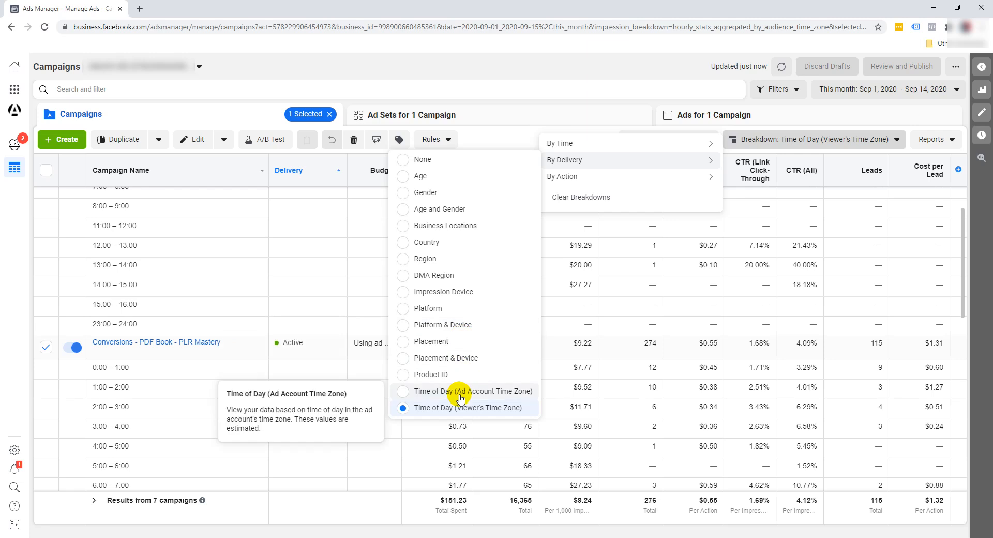
{"action": "mouse_move", "coordinate": [592, 150]}
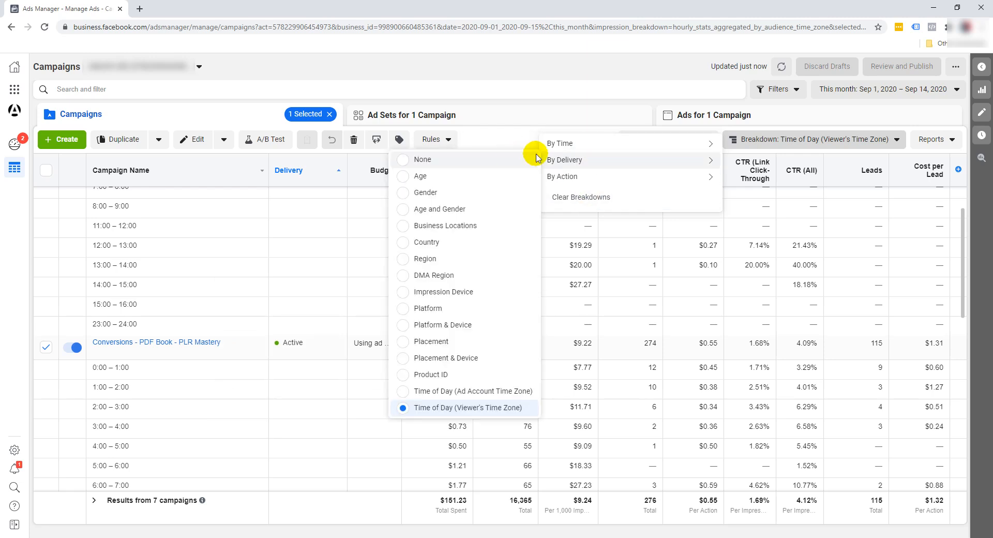
{"action": "left_click", "coordinate": [504, 160]}
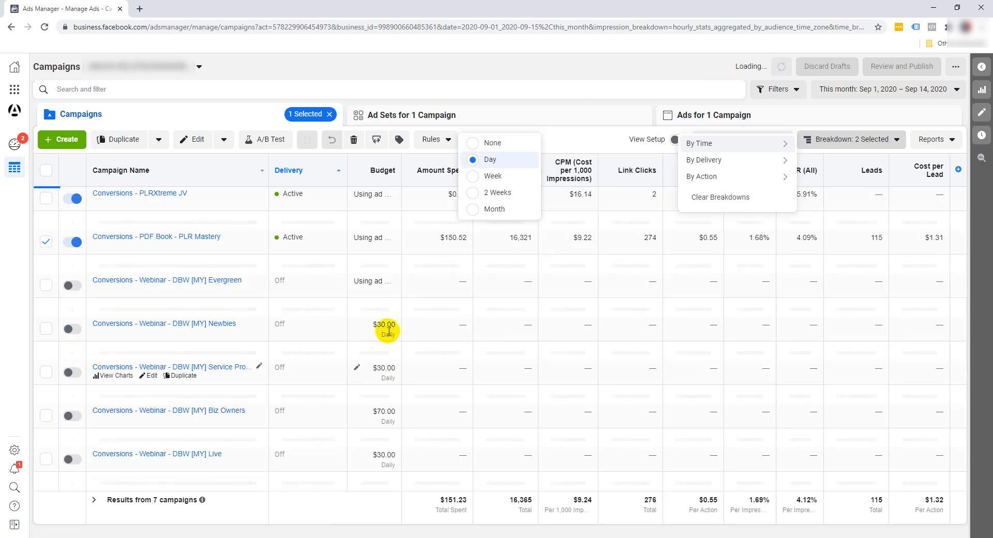
{"action": "scroll", "coordinate": [579, 370], "scroll_direction": "down", "scroll_amount": 2}
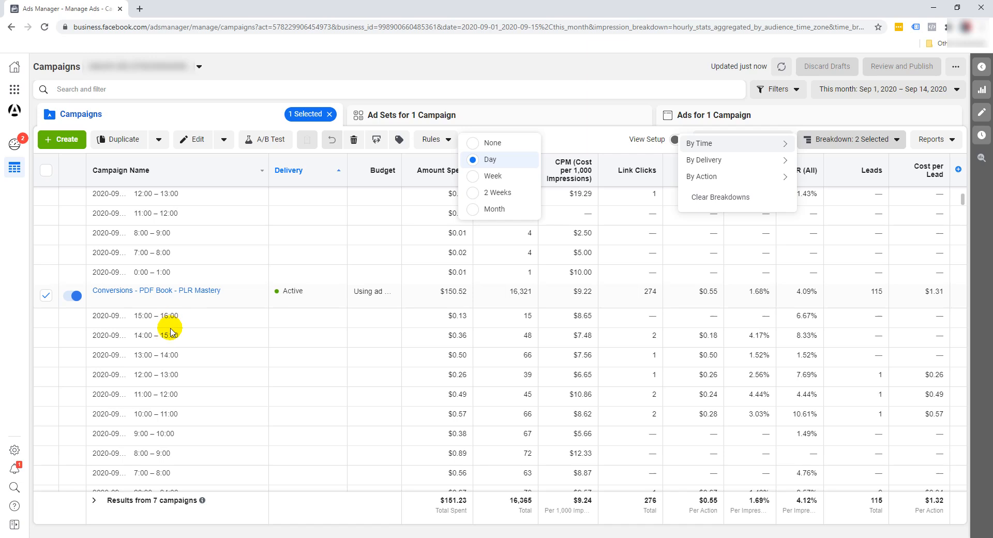
- Remove the daily breakdown and set the delivery breakdown to None so the campaigns are listed without any breakdown
{"action": "mouse_move", "coordinate": [742, 171]}
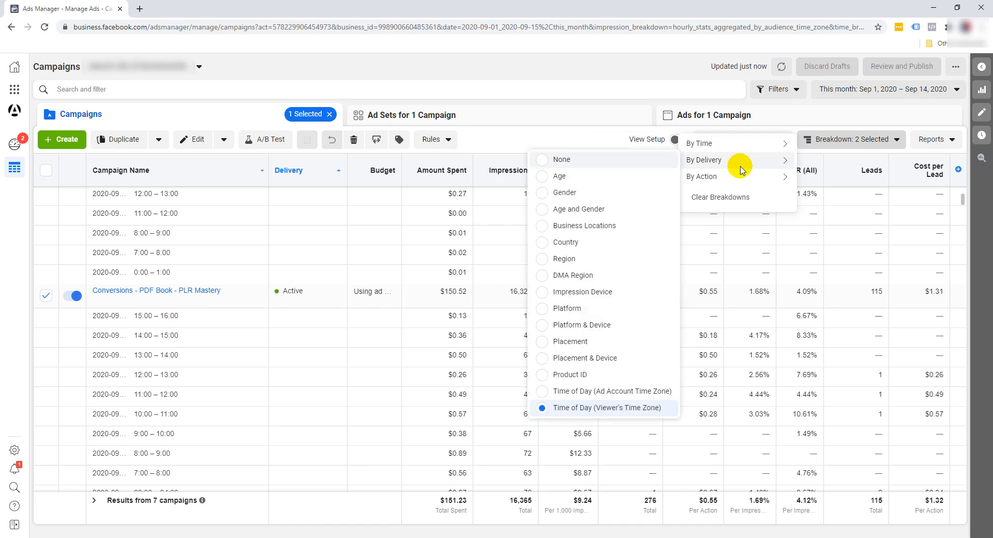
{"action": "left_click", "coordinate": [658, 144]}
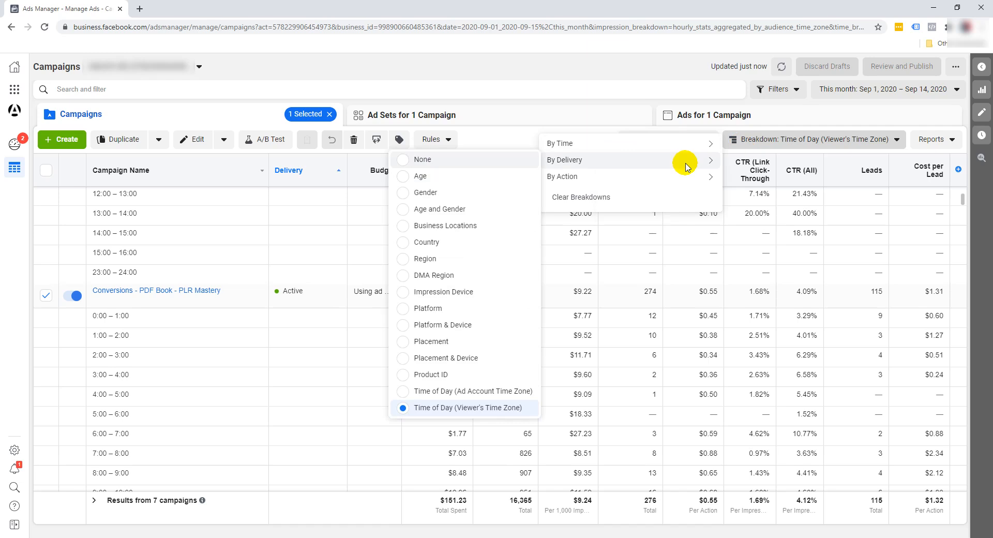
{"action": "left_click", "coordinate": [505, 161]}
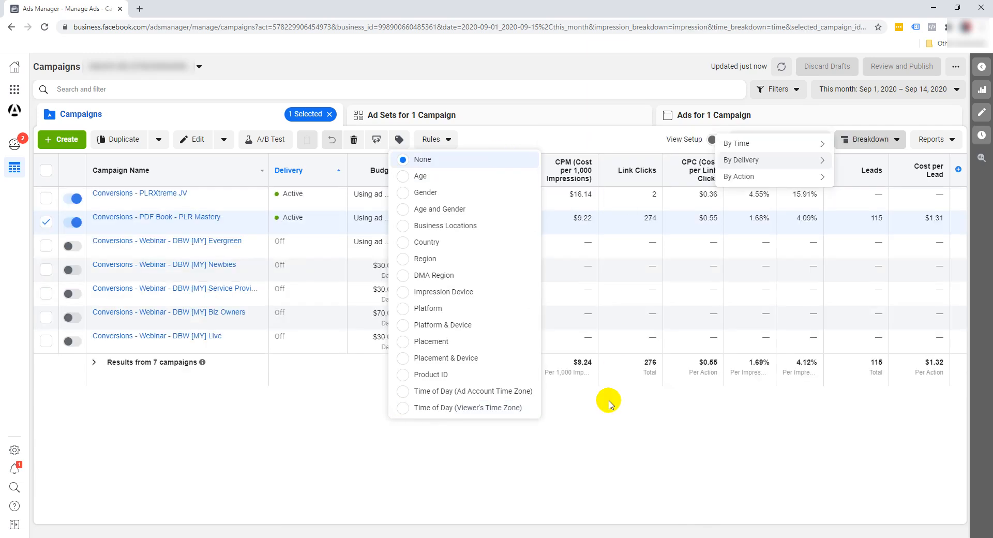
{"action": "left_click", "coordinate": [646, 64]}
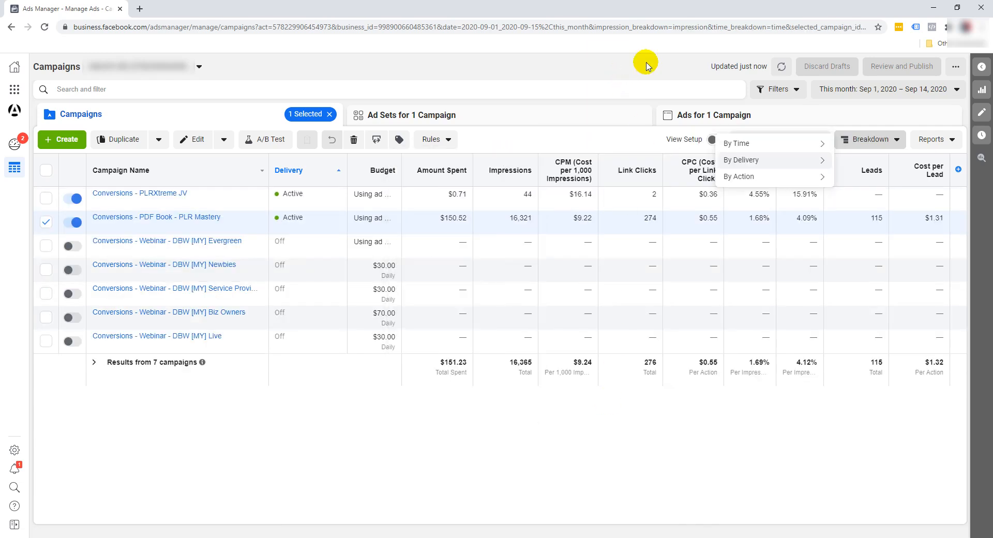